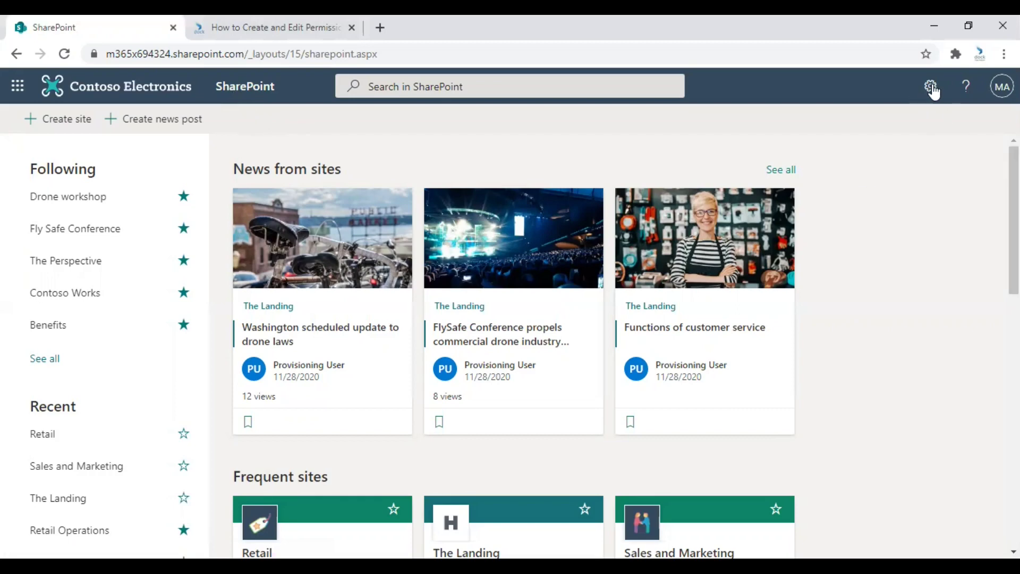
- Go through Site settings and Site permissions to the site's Permission Levels page
left_click(931, 87)
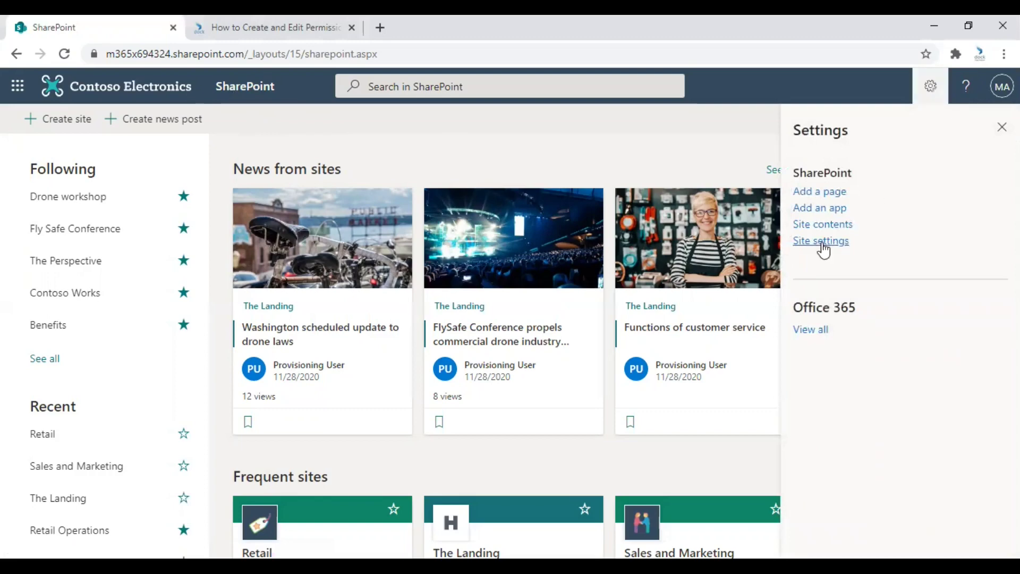
left_click(822, 243)
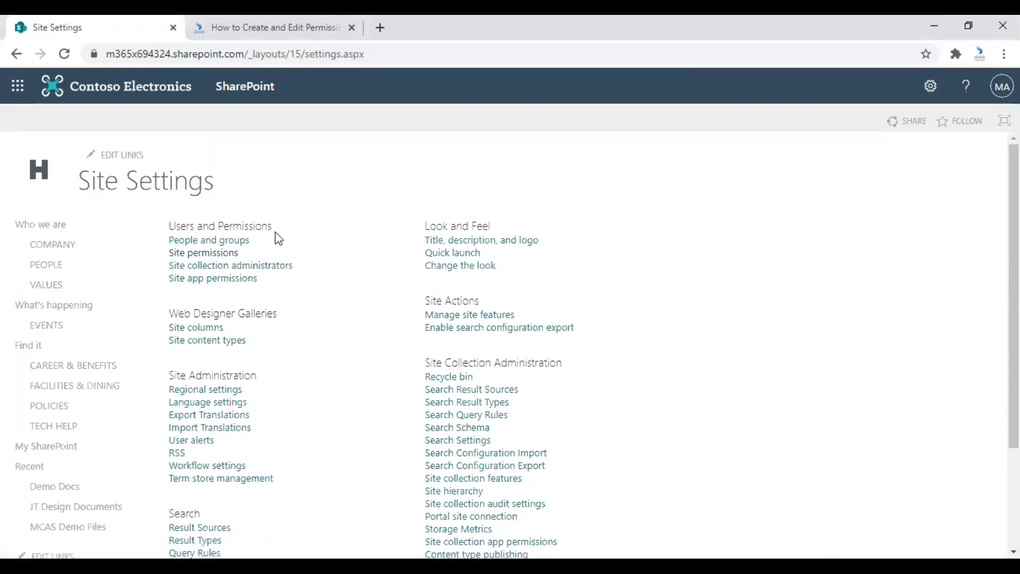
left_click(212, 255)
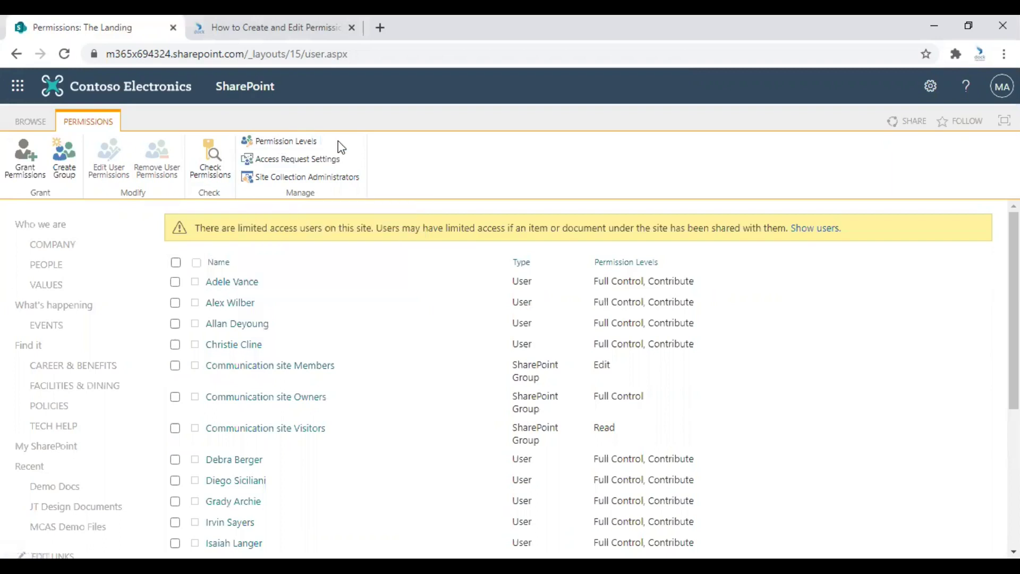
left_click(299, 145)
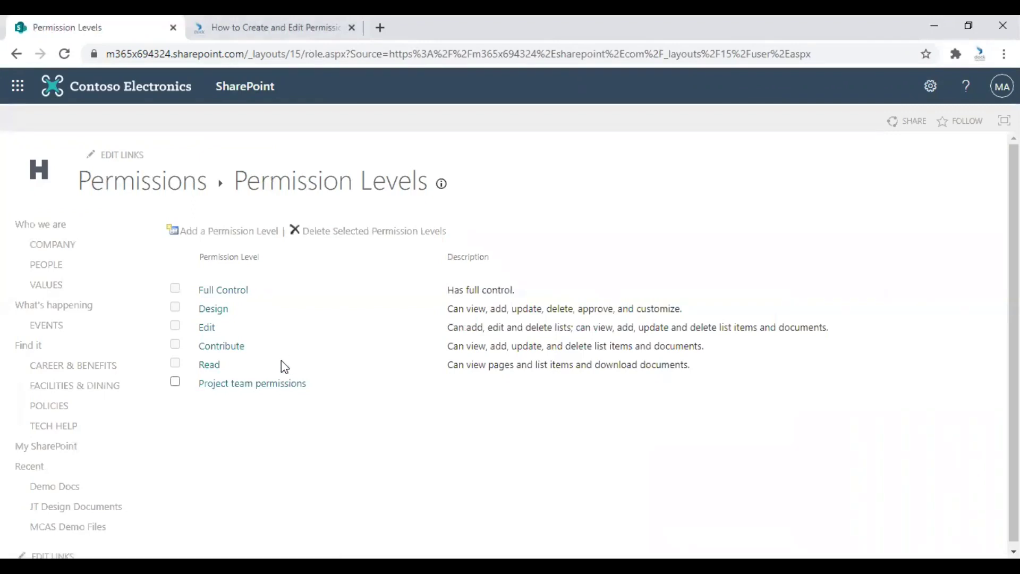
- Add a permission level named 'Retail group permissions' with description 'Permissions levels for the retail team.'
left_click(243, 237)
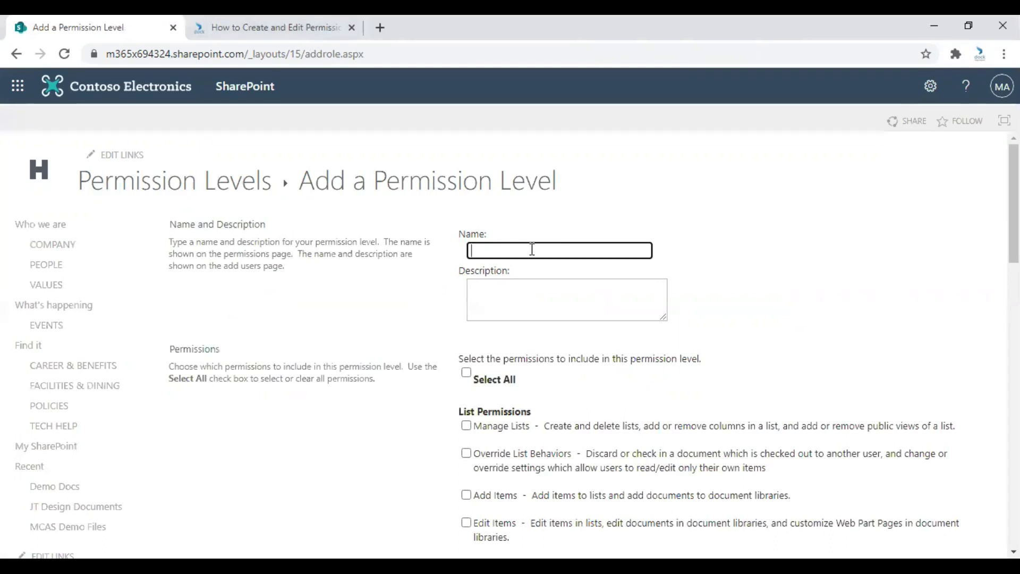
type("R")
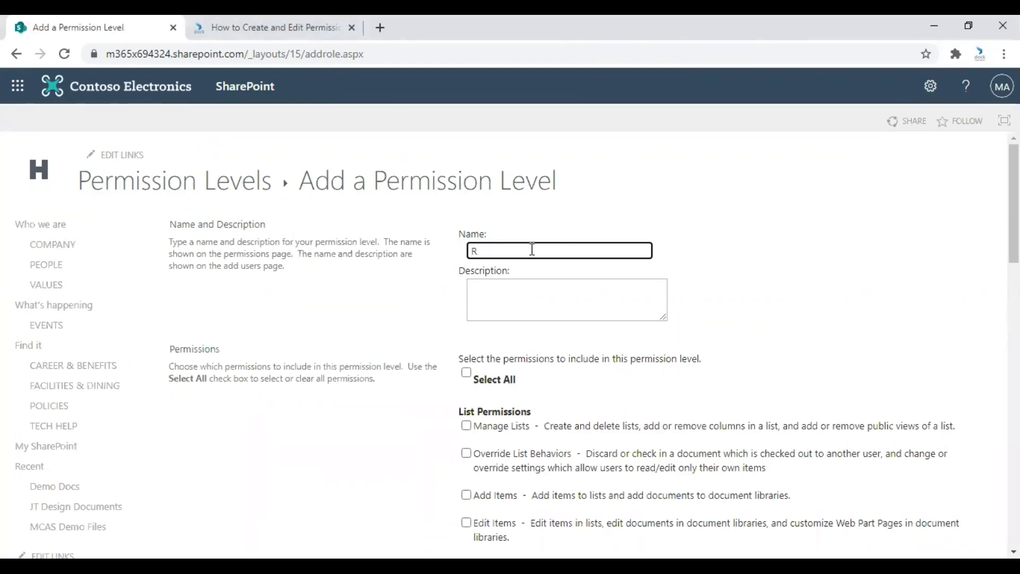
type("etail groupd b")
type("ermissions")
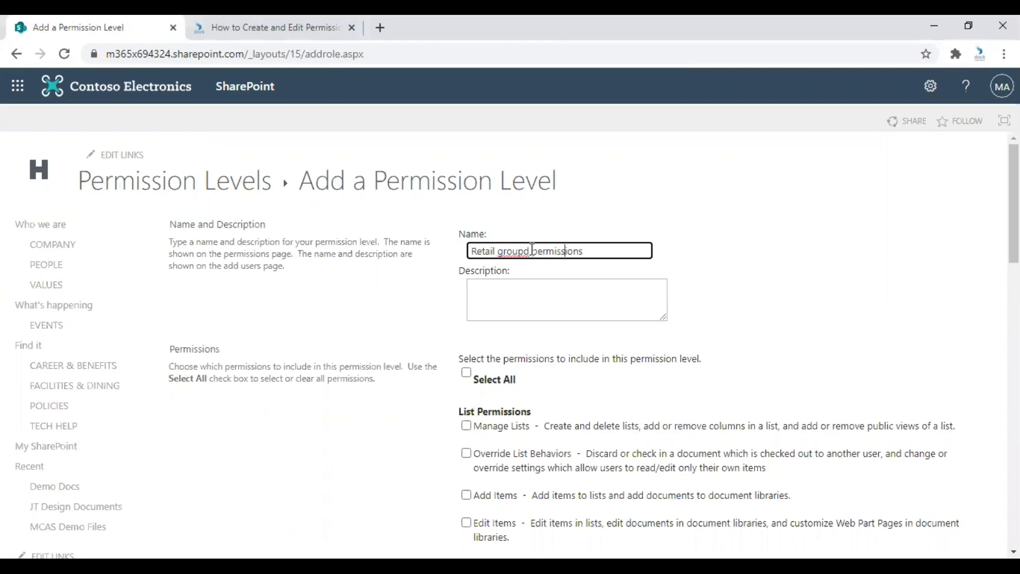
key("Left")
key("Left")
key("Left")
key("Left")
key("Left")
key("Left")
key("BackSpace")
left_click(531, 298)
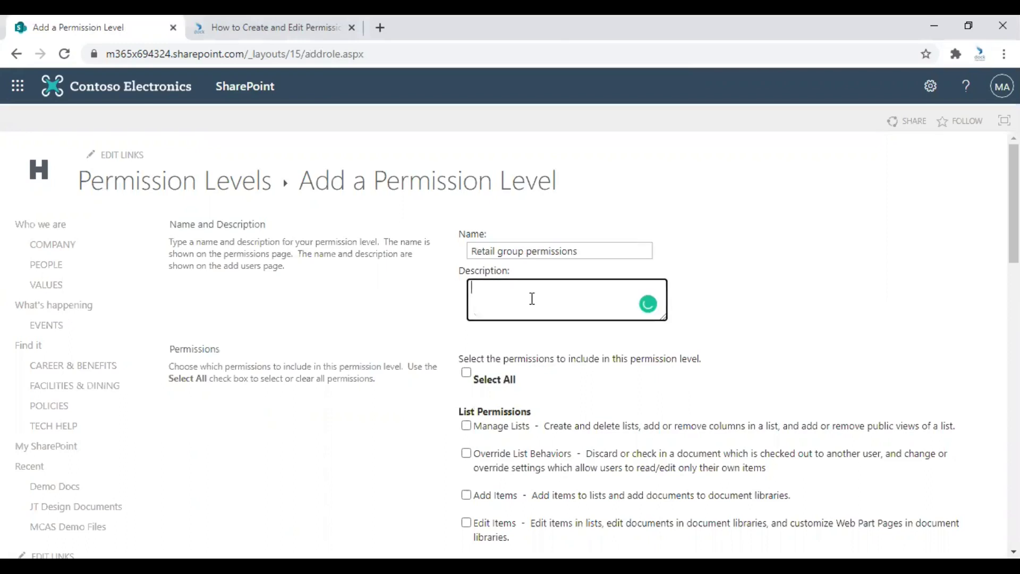
type("Permissions levels for the retail team.")
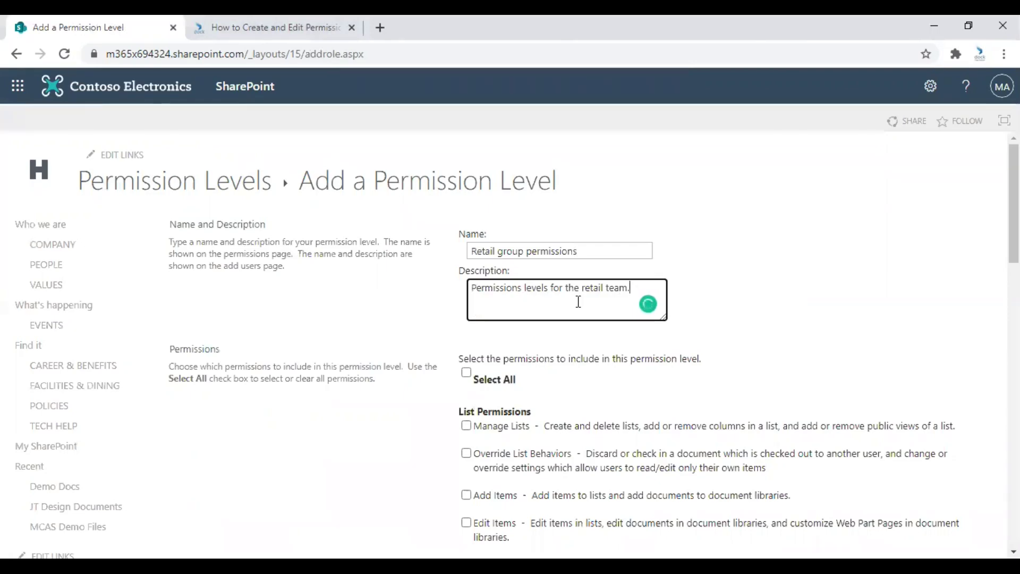
- Grant the new level the Add Items, Edit Items and Create Alerts permissions
scroll(528, 345, "down", 1)
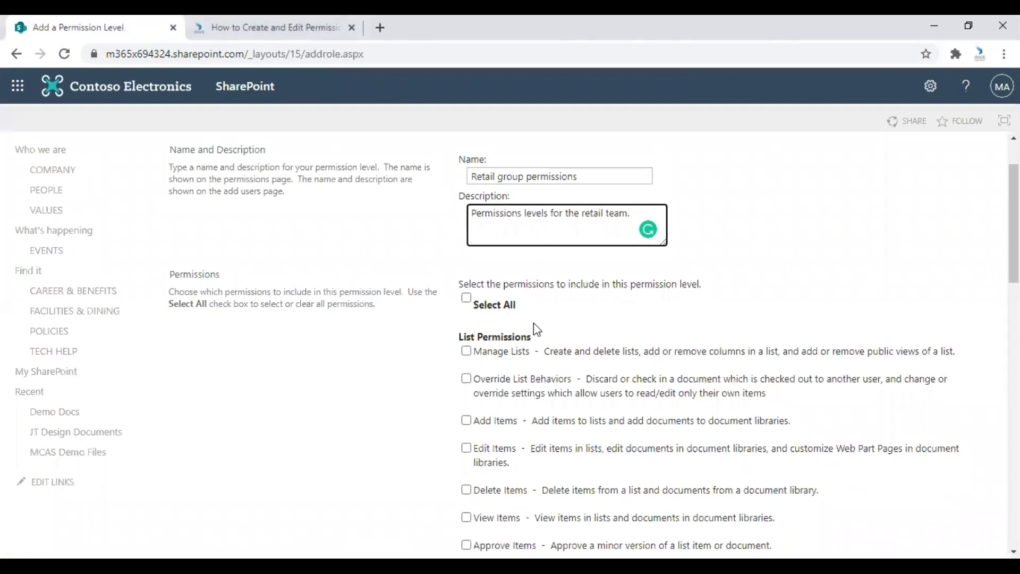
scroll(526, 321, "down", 1)
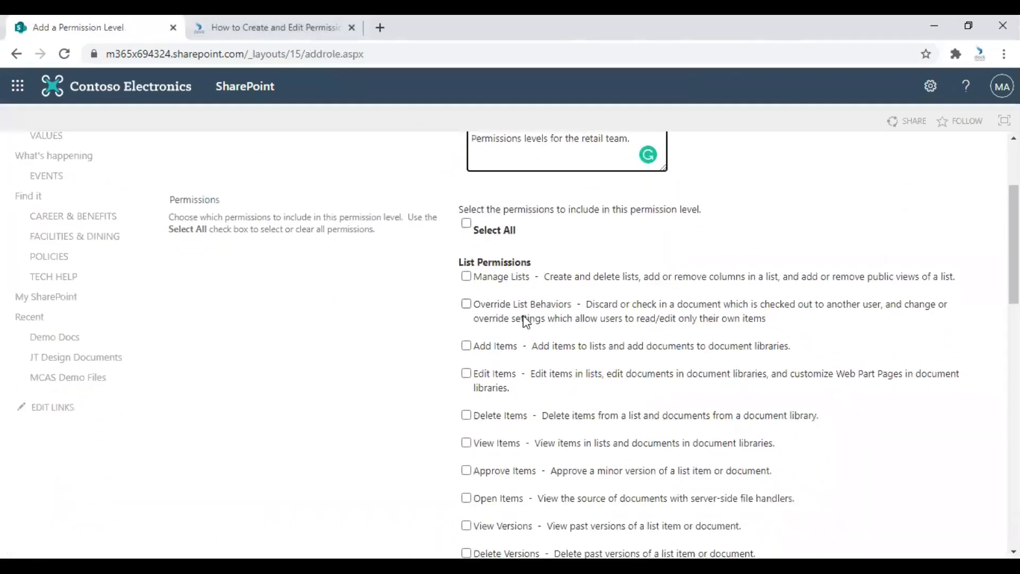
scroll(494, 311, "down", 1)
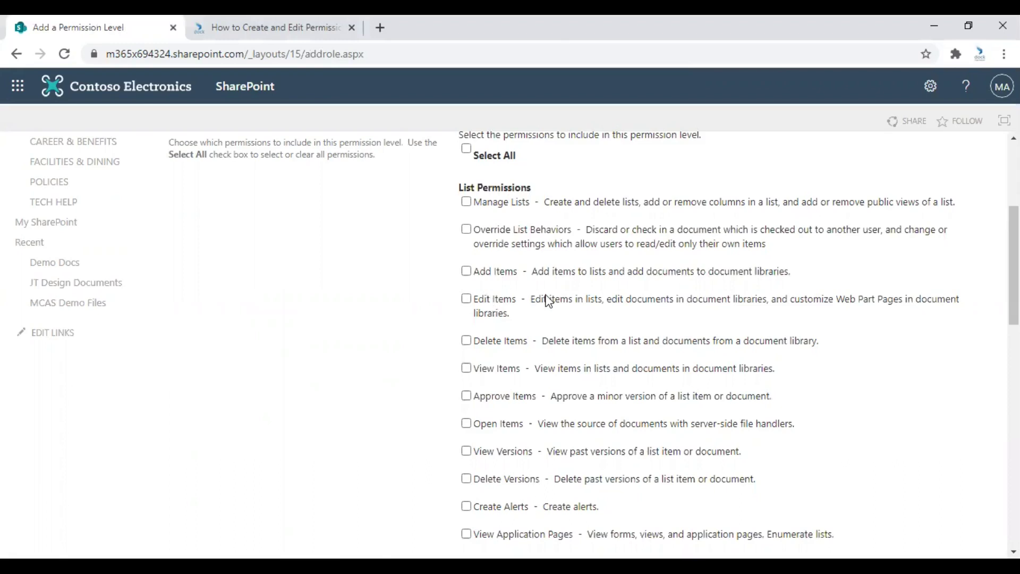
scroll(548, 300, "up", 1)
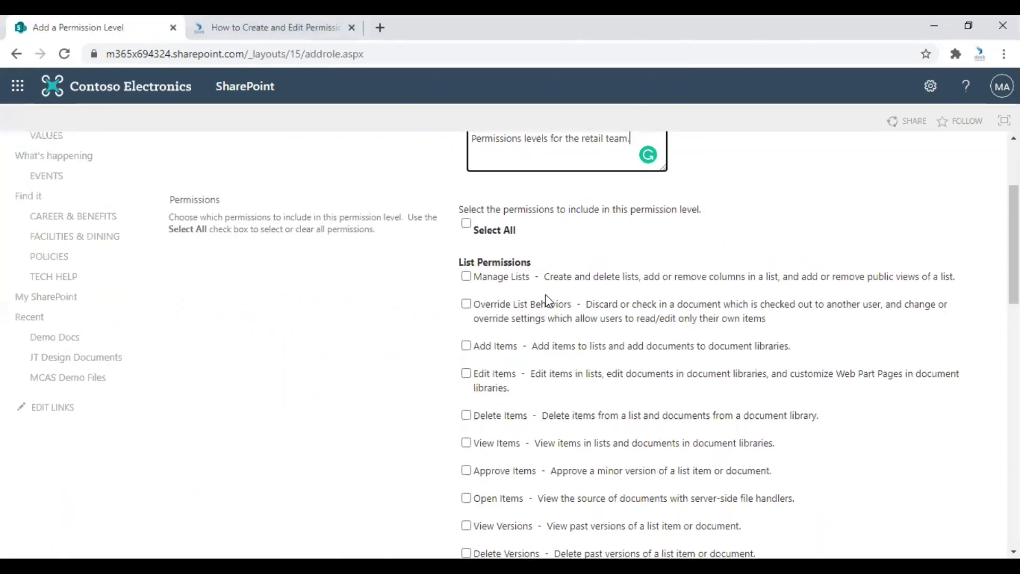
scroll(547, 300, "down", 1)
left_click(466, 271)
left_click(468, 300)
scroll(518, 347, "down", 2)
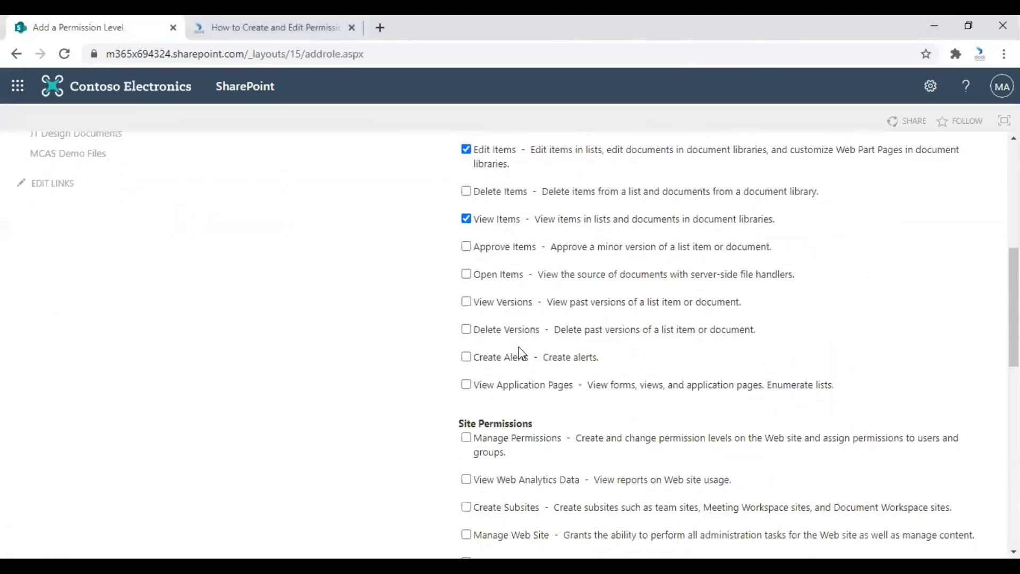
scroll(518, 346, "down", 1)
left_click(466, 283)
- Grant Add/Remove and Update Personal Web Parts, then create the permission level
scroll(558, 329, "up", 3)
scroll(547, 277, "down", 4)
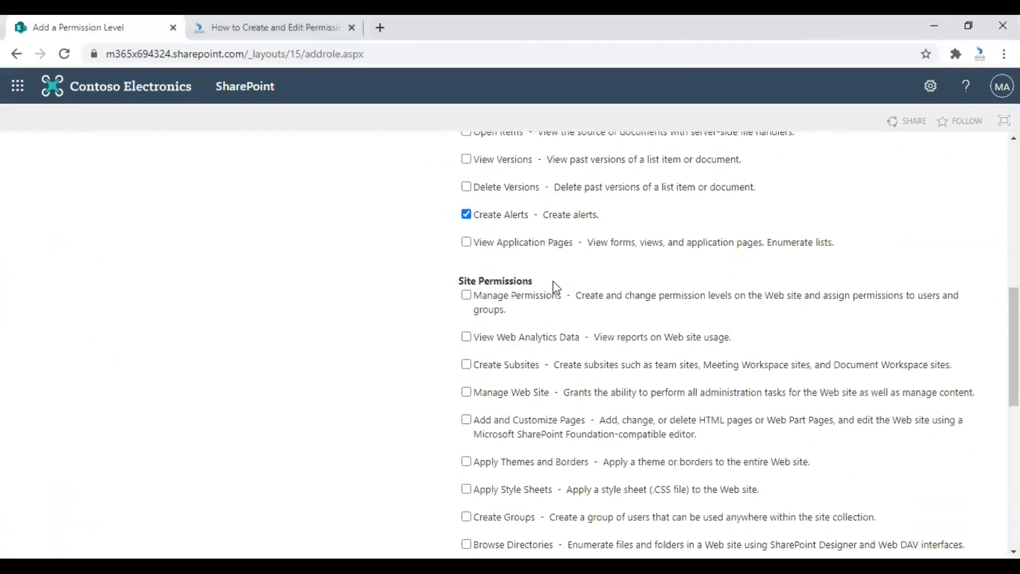
scroll(555, 287, "down", 7)
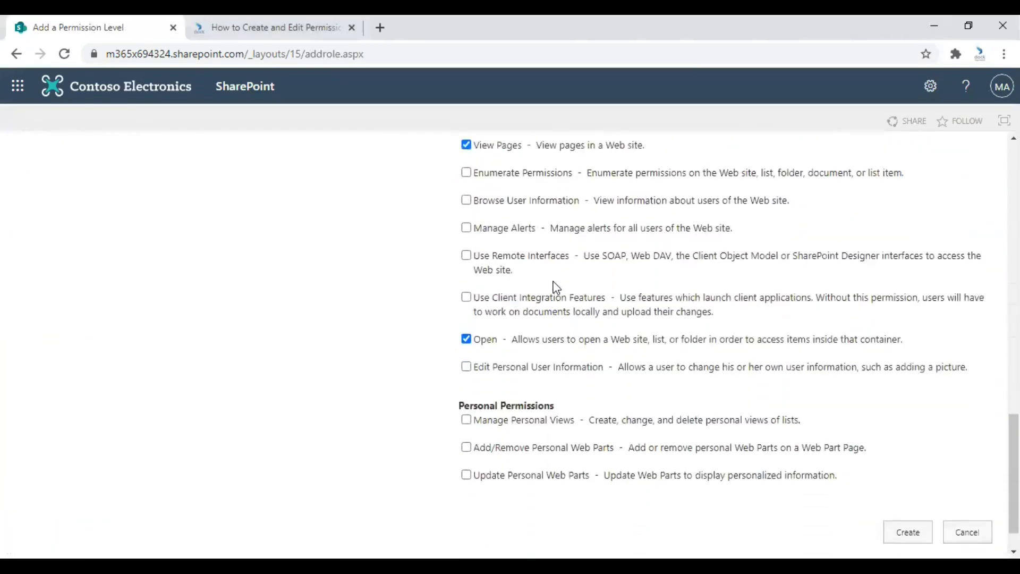
scroll(555, 287, "down", 1)
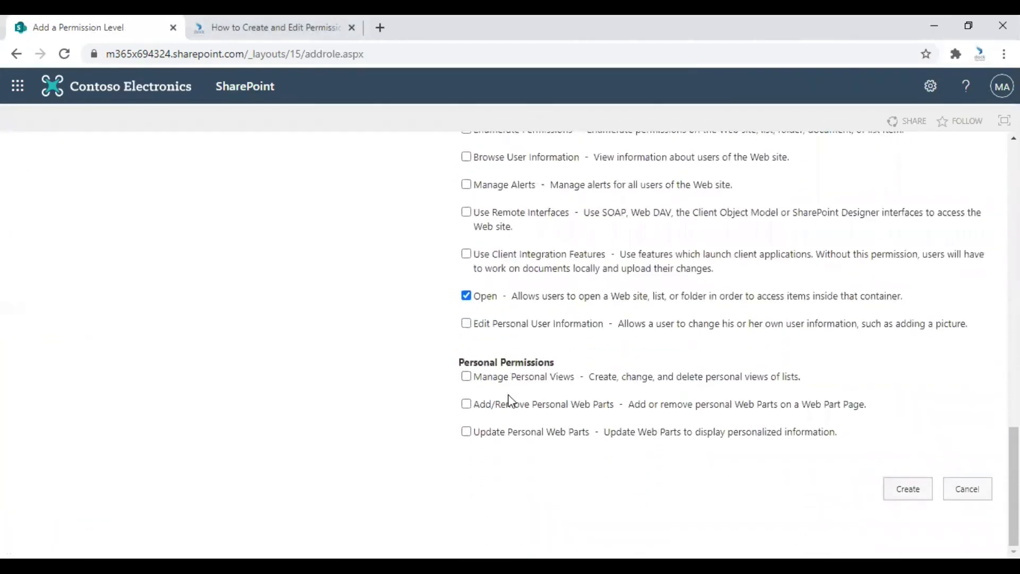
left_click(466, 403)
left_click(466, 431)
scroll(784, 385, "up", 10)
scroll(779, 383, "up", 7)
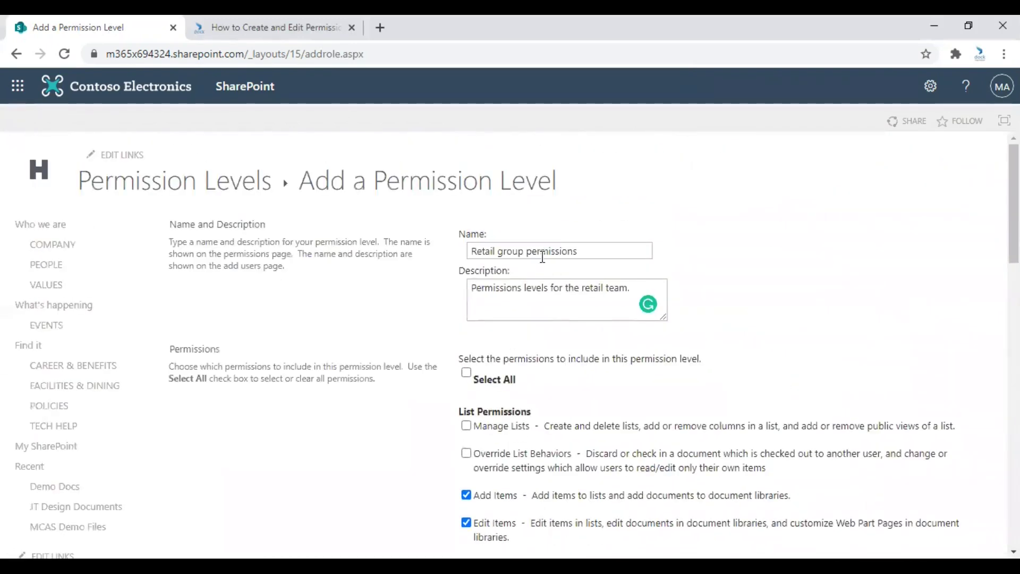
scroll(888, 375, "down", 10)
scroll(888, 375, "down", 9)
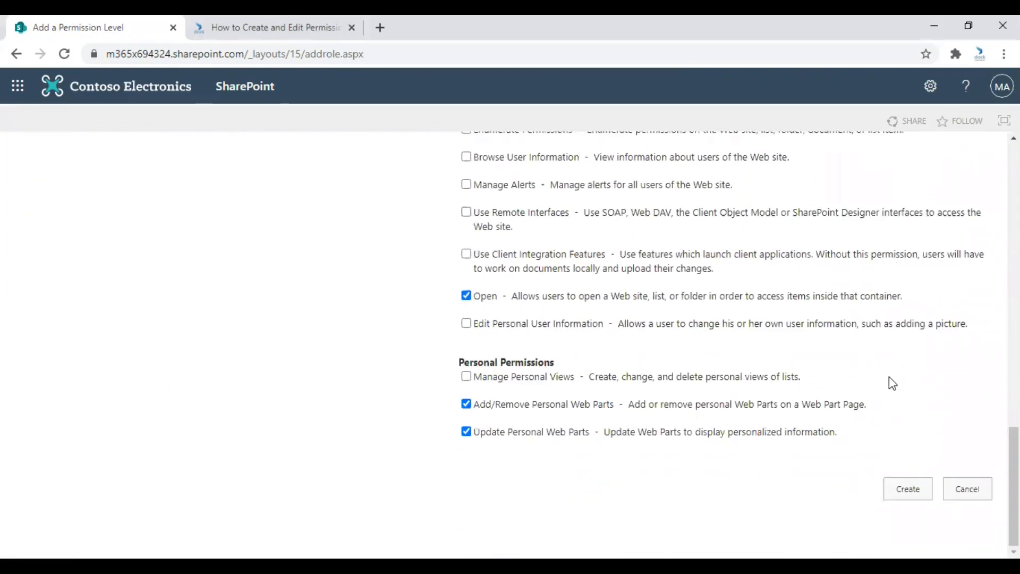
left_click(898, 492)
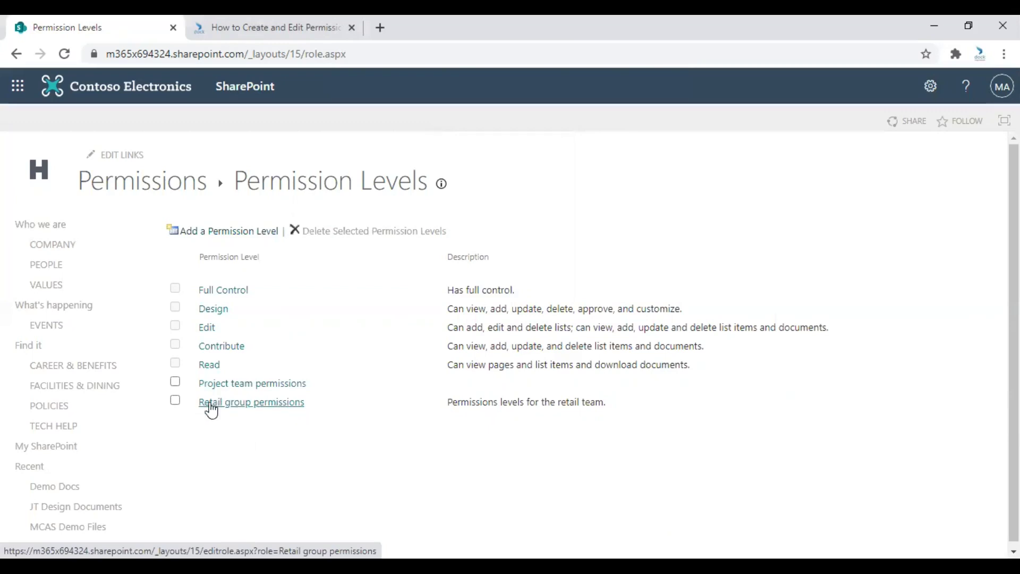
- Open Retail group permissions for editing and review its name and description
left_click(251, 412)
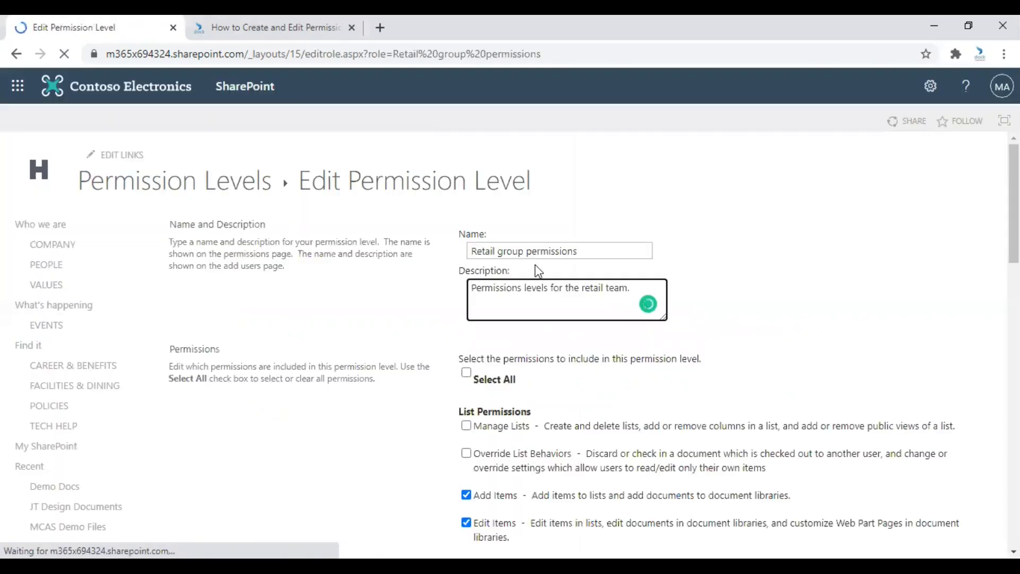
left_click(615, 247)
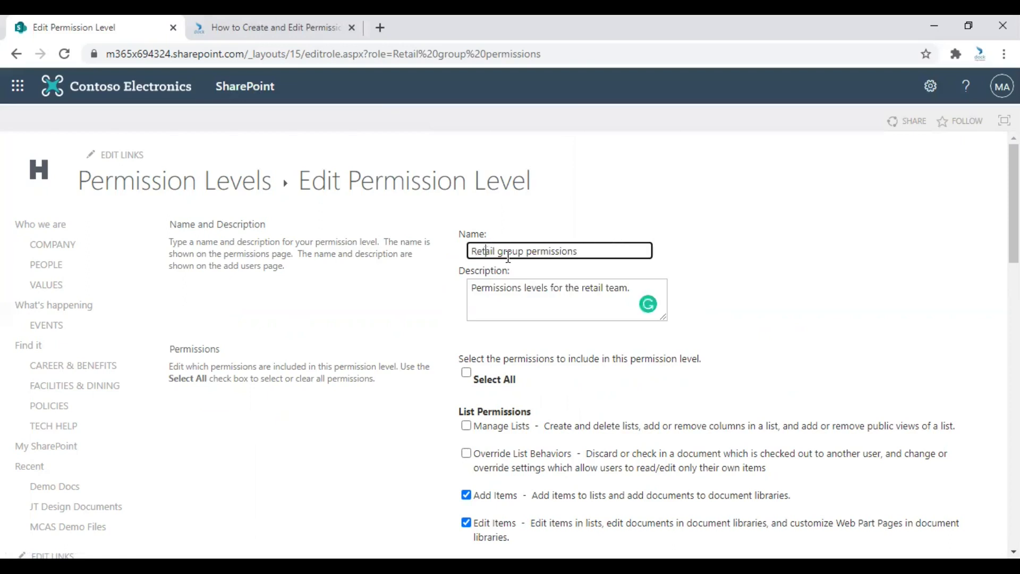
left_click_drag(471, 251, 584, 248)
left_click(597, 251)
left_click(493, 287)
left_click_drag(509, 287, 594, 287)
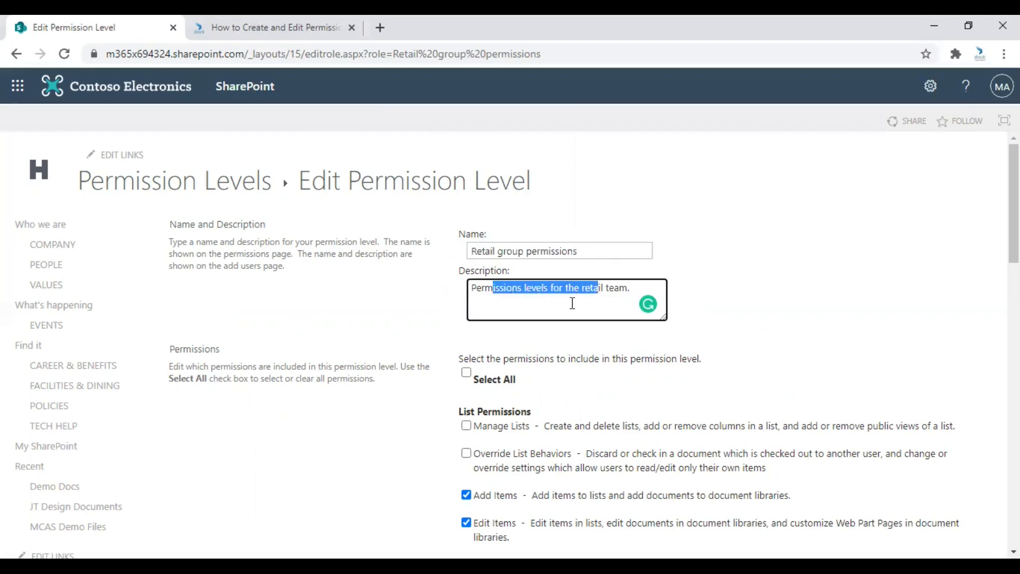
- Remove Edit Items, add Apply Style Sheets, and submit the changes
scroll(516, 323, "down", 4)
left_click(466, 299)
scroll(565, 316, "down", 1)
scroll(565, 317, "down", 3)
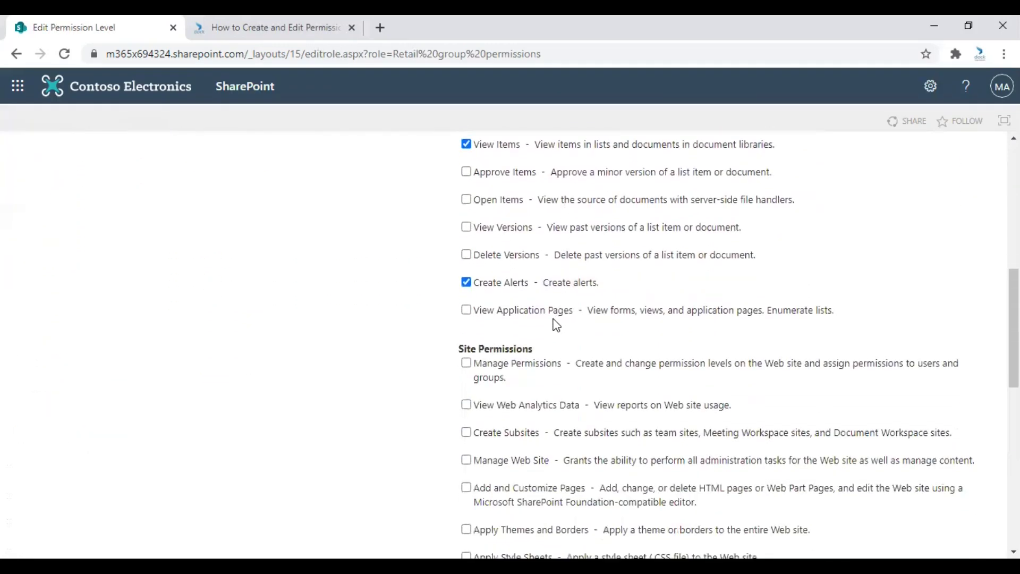
scroll(516, 314, "down", 5)
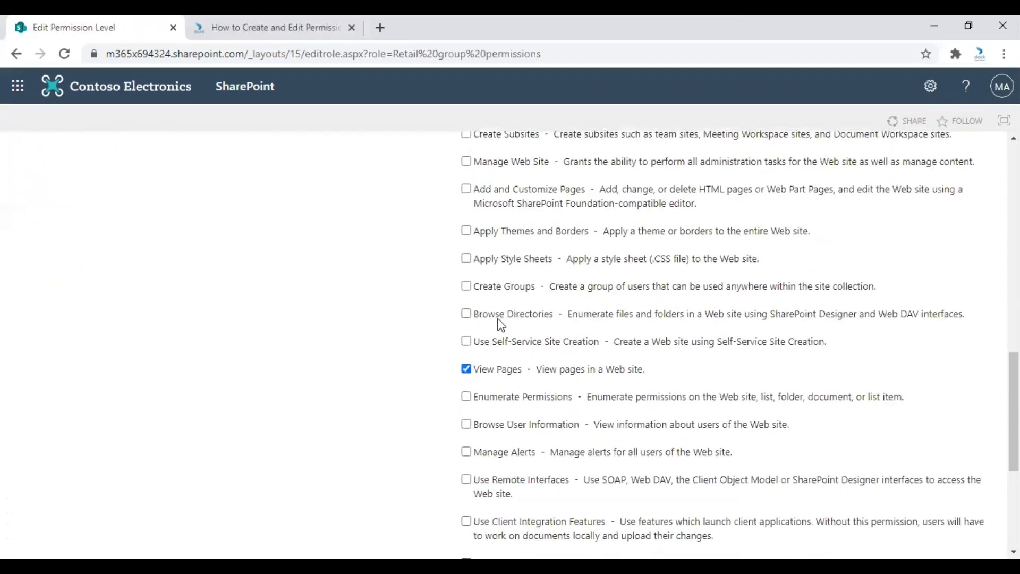
left_click(470, 259)
scroll(536, 306, "down", 5)
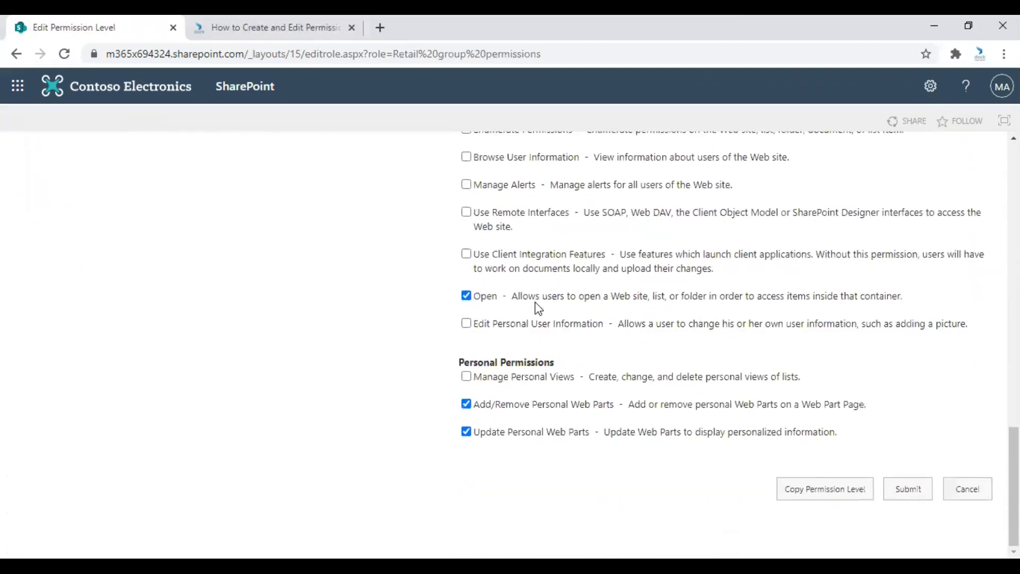
left_click(914, 493)
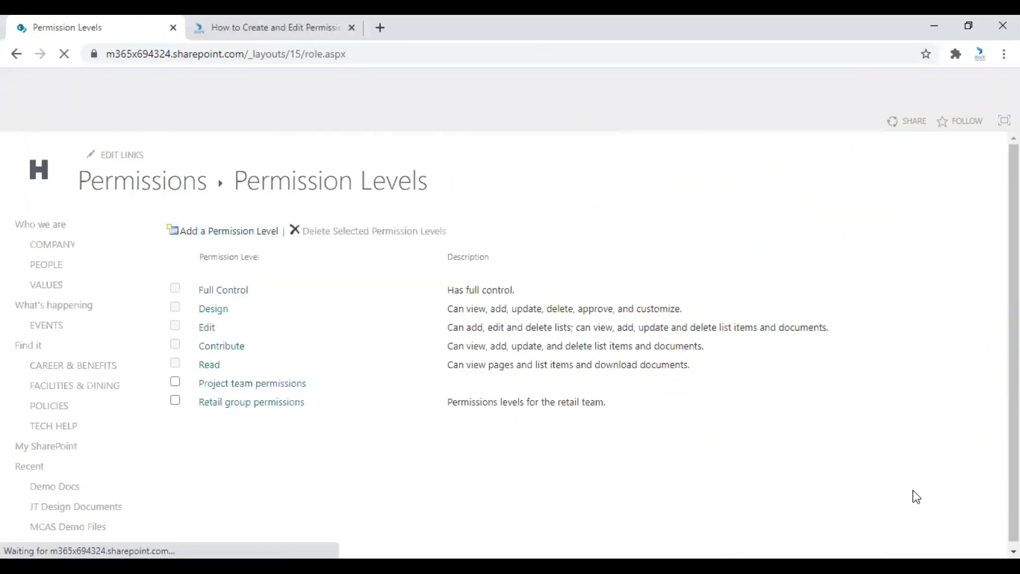